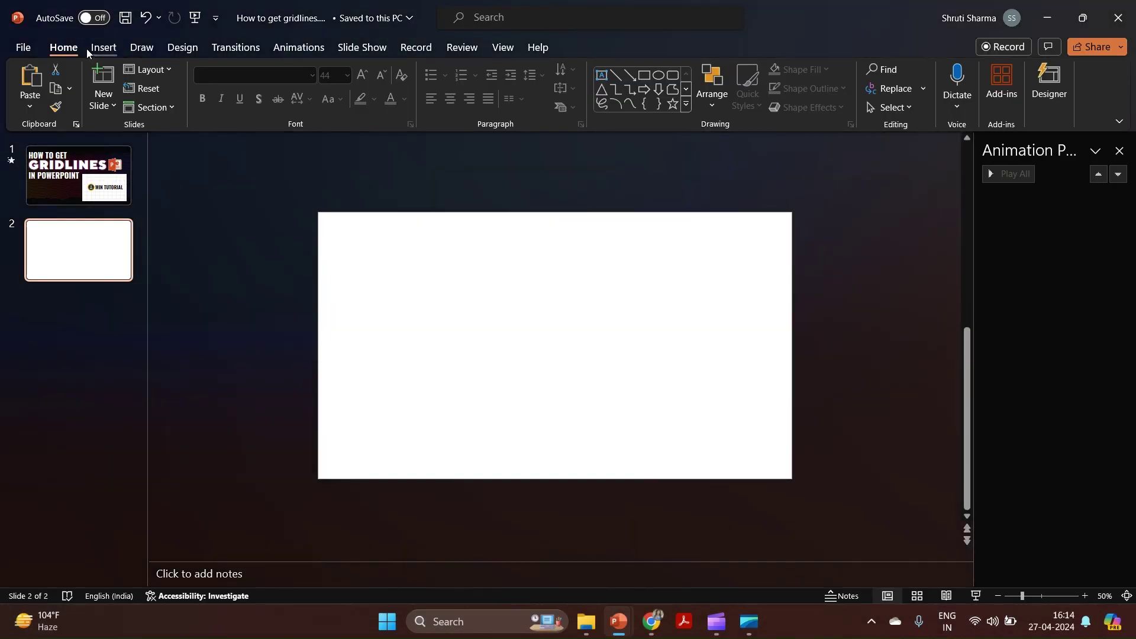
Step: Show dotted gridlines on the blank slide via the View tab's Gridlines checkbox
{"action": "left_click", "coordinate": [501, 48]}
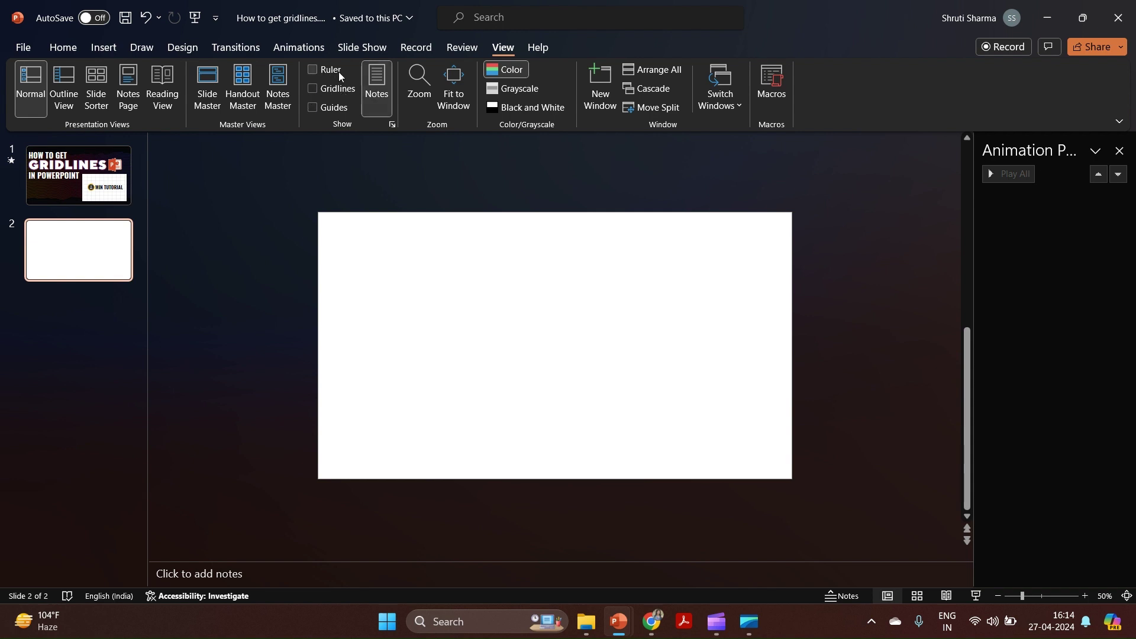
{"action": "left_click", "coordinate": [313, 90]}
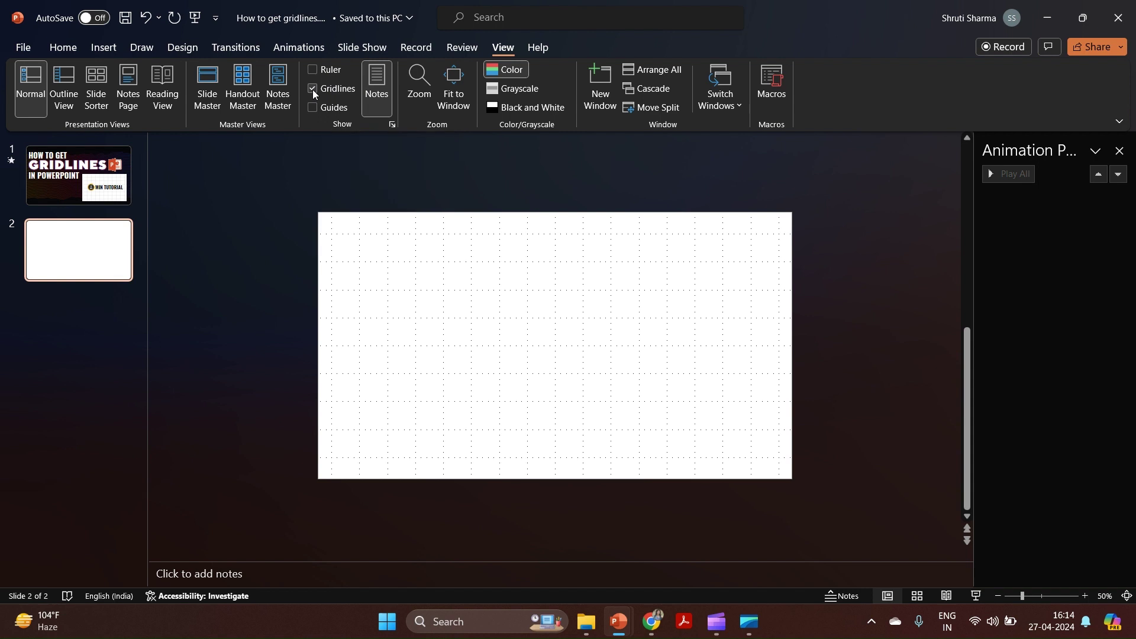